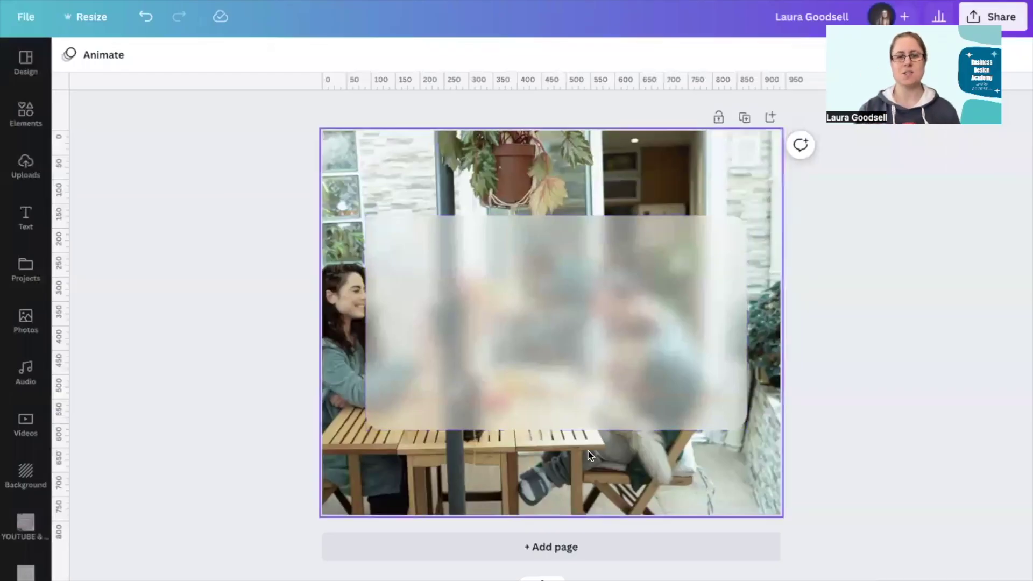
# Add a blank Page 2 after the finished frosted-glass photo page.
pyautogui.click(574, 553)
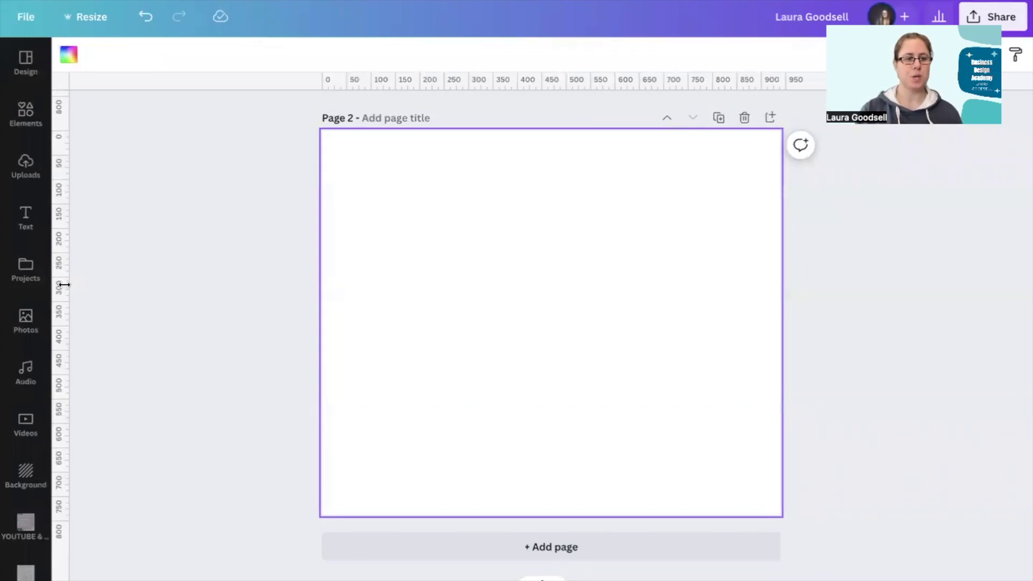
# Place the stock photo of the elderly couple before a blue wall and enlarge it to cover Page 2.
pyautogui.click(28, 329)
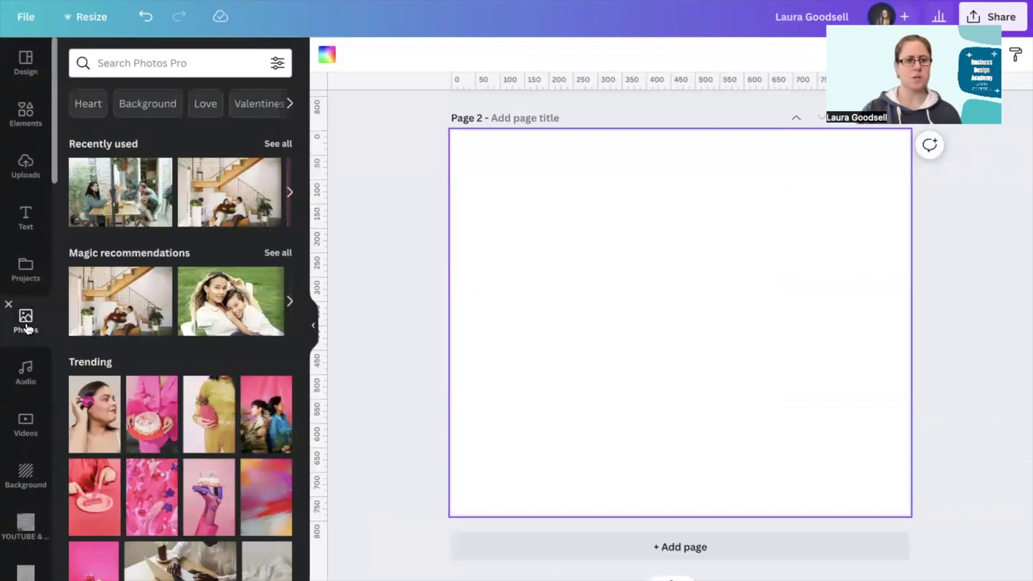
pyautogui.scroll(-5, 157, 426)
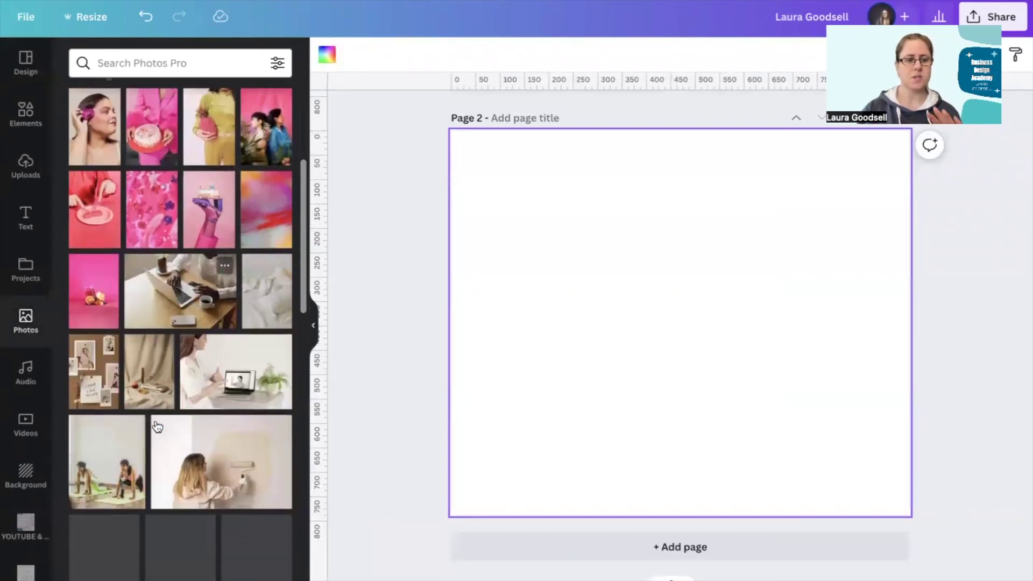
pyautogui.scroll(-6, 157, 427)
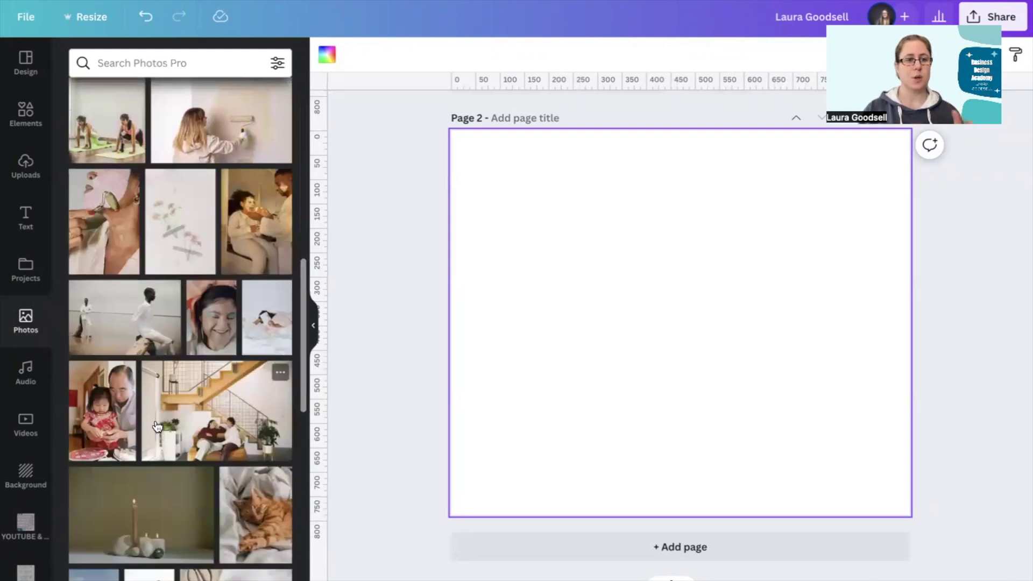
pyautogui.scroll(-8, 157, 426)
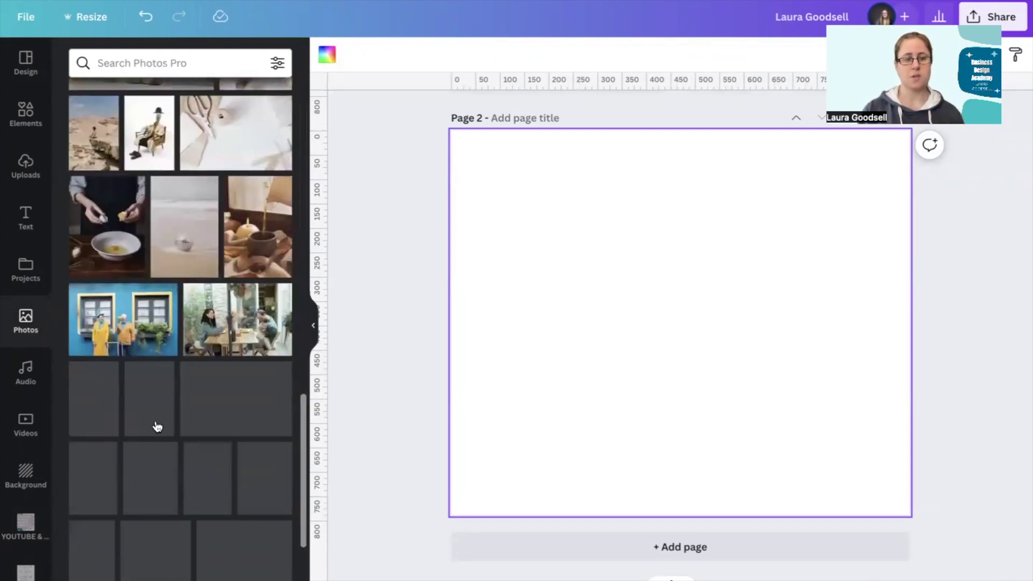
pyautogui.click(118, 323)
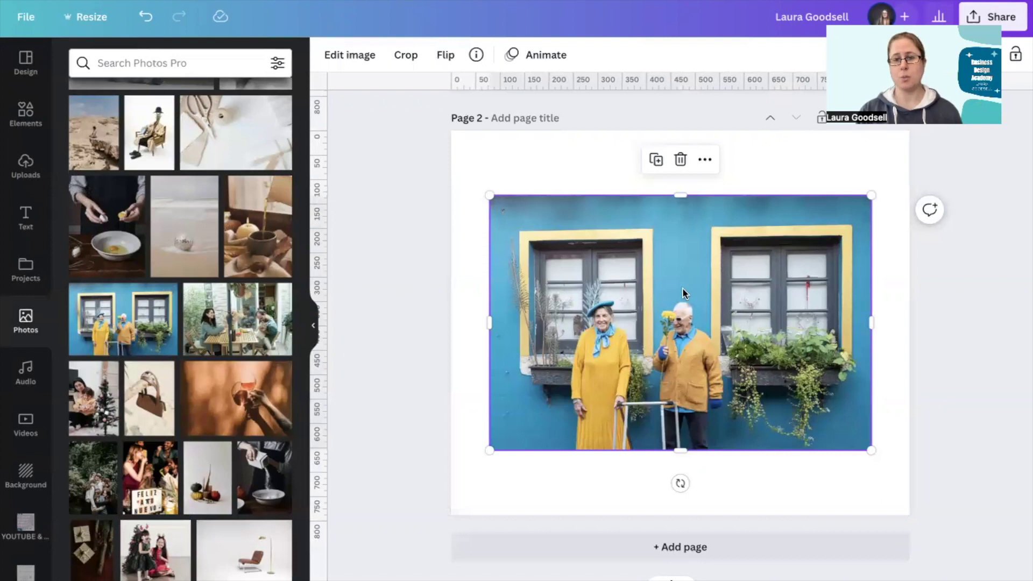
pyautogui.moveTo(682, 295); pyautogui.dragTo(715, 236)
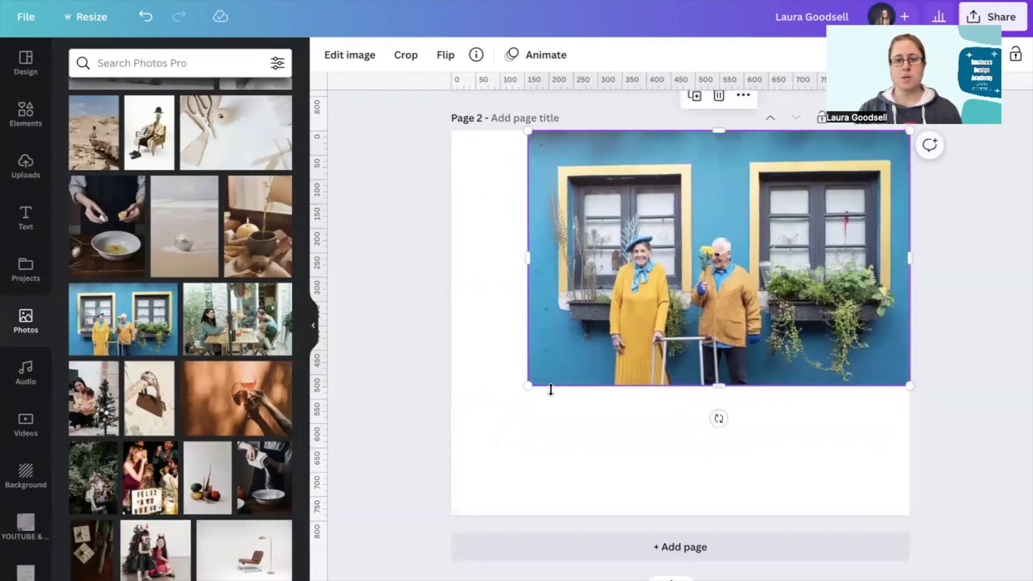
pyautogui.moveTo(528, 386); pyautogui.dragTo(334, 515)
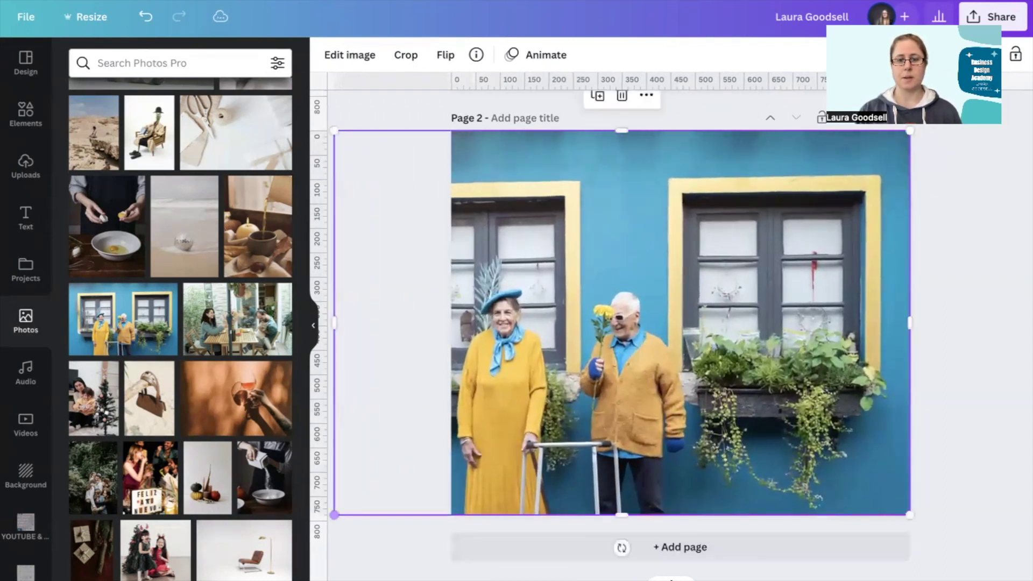
pyautogui.click(362, 547)
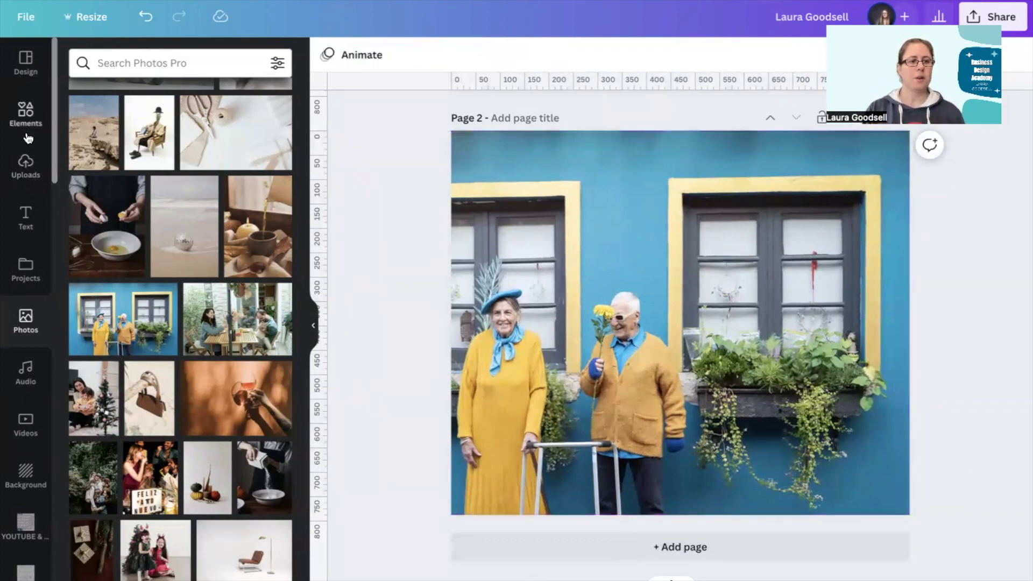
# Add a second copy of the blue-wall photo lower on the page and show all Frames shapes.
pyautogui.click(95, 325)
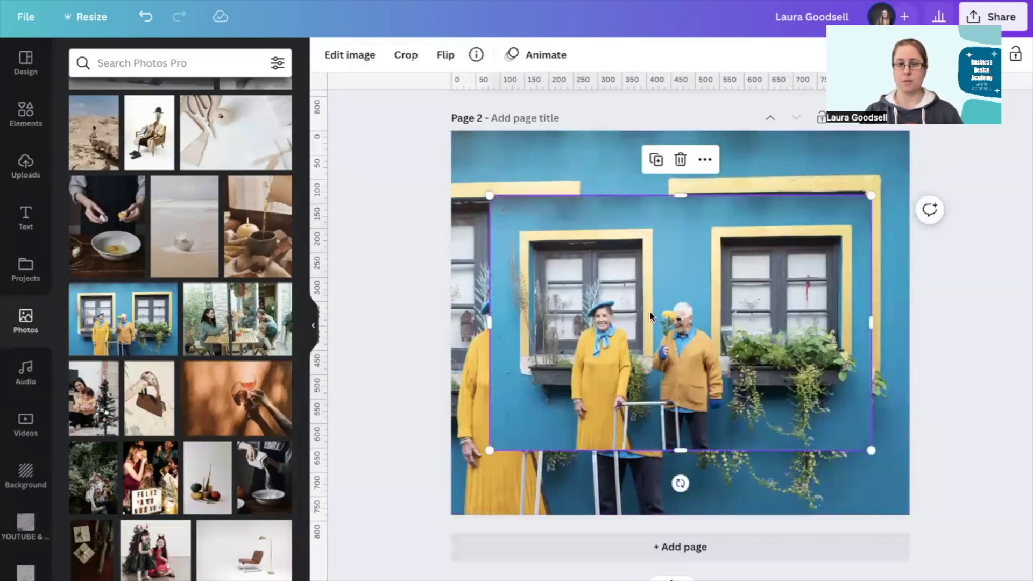
pyautogui.moveTo(651, 317); pyautogui.dragTo(660, 375)
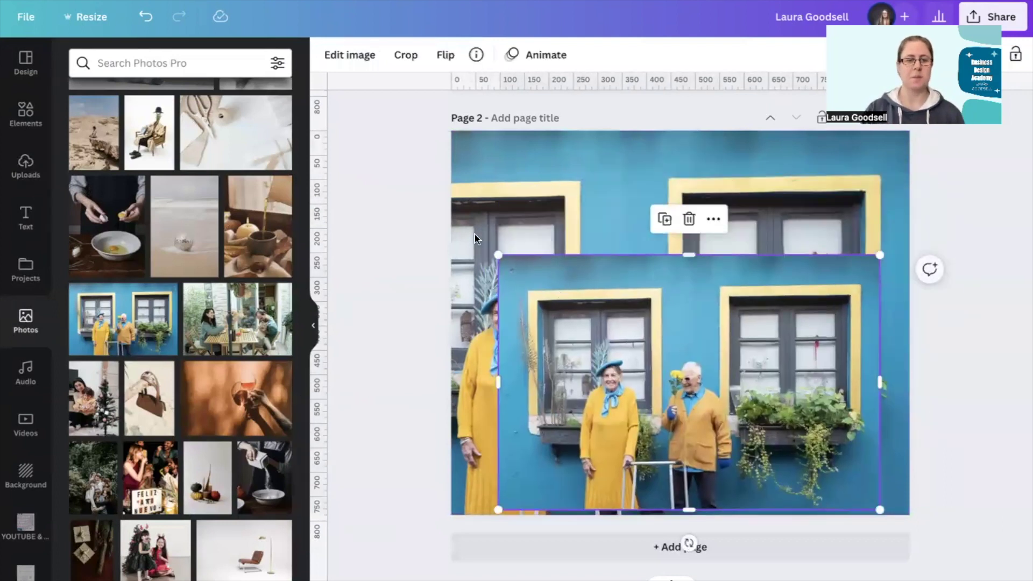
pyautogui.click(26, 114)
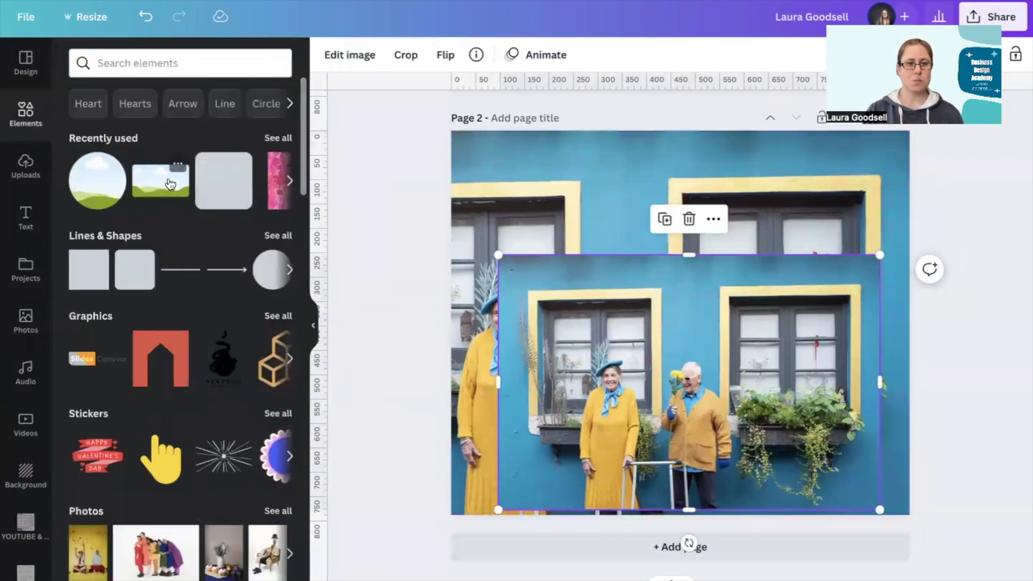
pyautogui.scroll(-7, 148, 270)
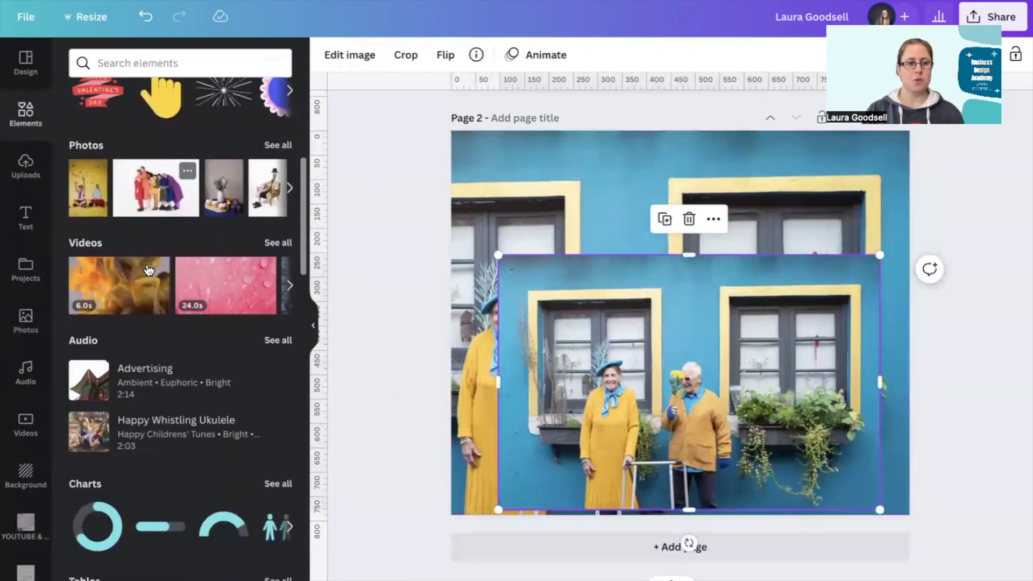
pyautogui.scroll(-8, 148, 270)
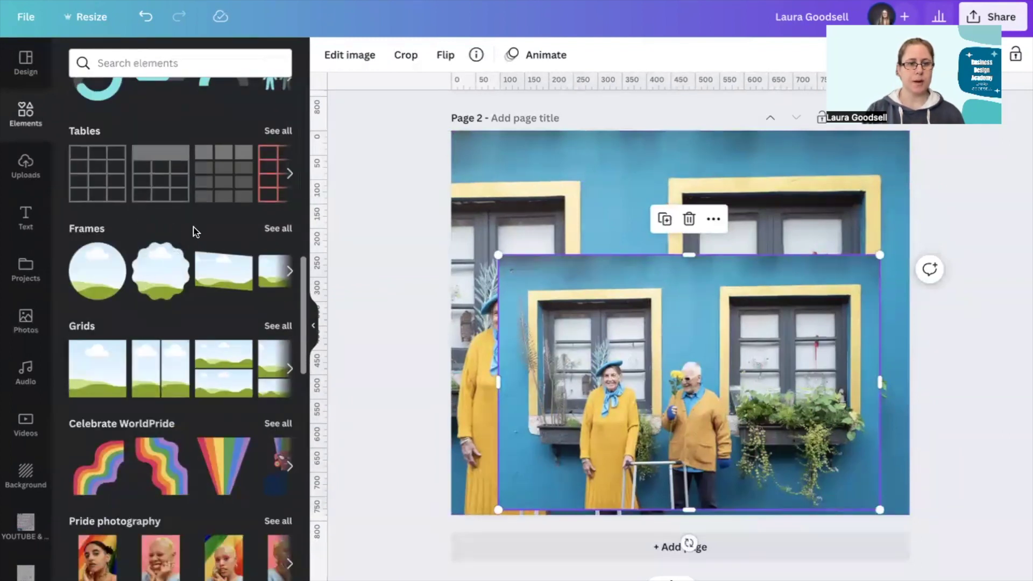
pyautogui.click(290, 272)
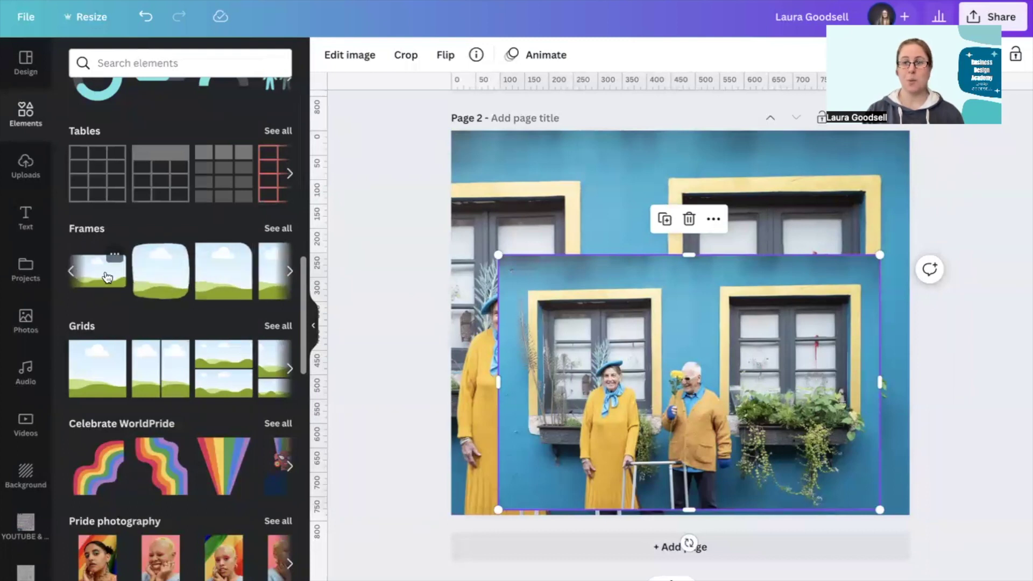
# Add a landscape rounded frame, stretch it across the page centre, and drop the smaller photo into it.
pyautogui.click(107, 277)
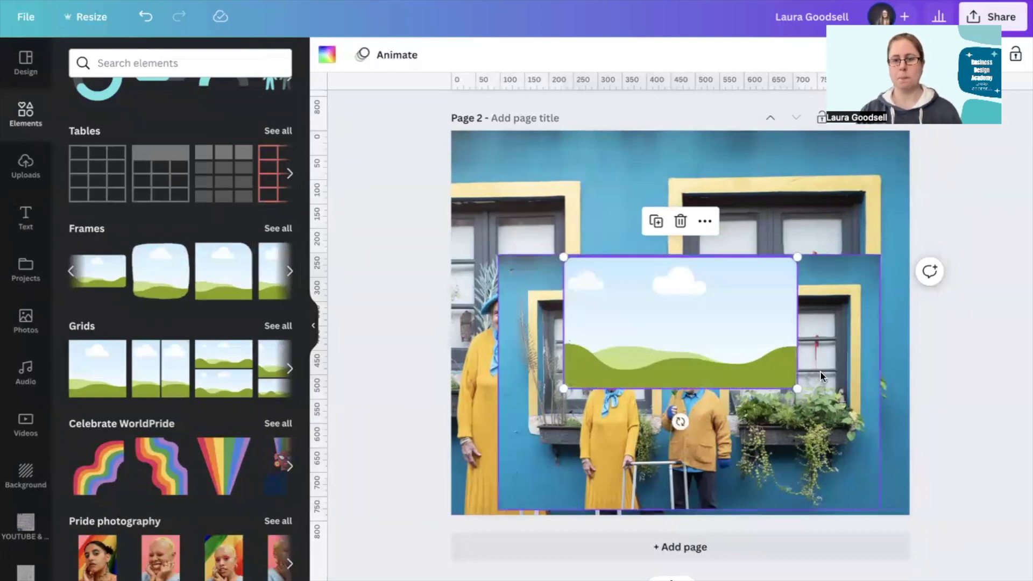
pyautogui.moveTo(795, 387); pyautogui.dragTo(871, 431)
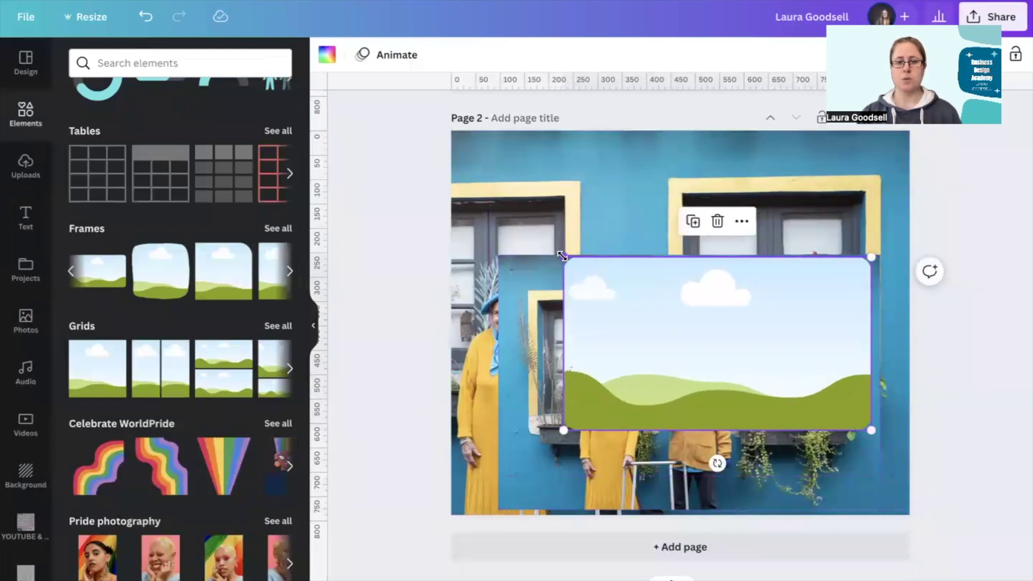
pyautogui.moveTo(562, 256); pyautogui.dragTo(485, 207)
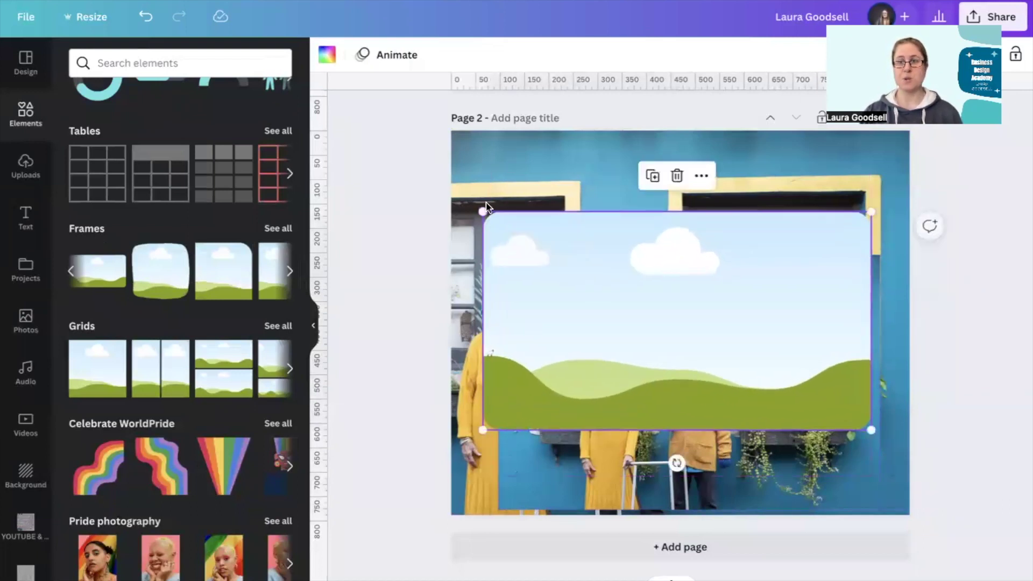
pyautogui.moveTo(651, 334); pyautogui.dragTo(657, 331)
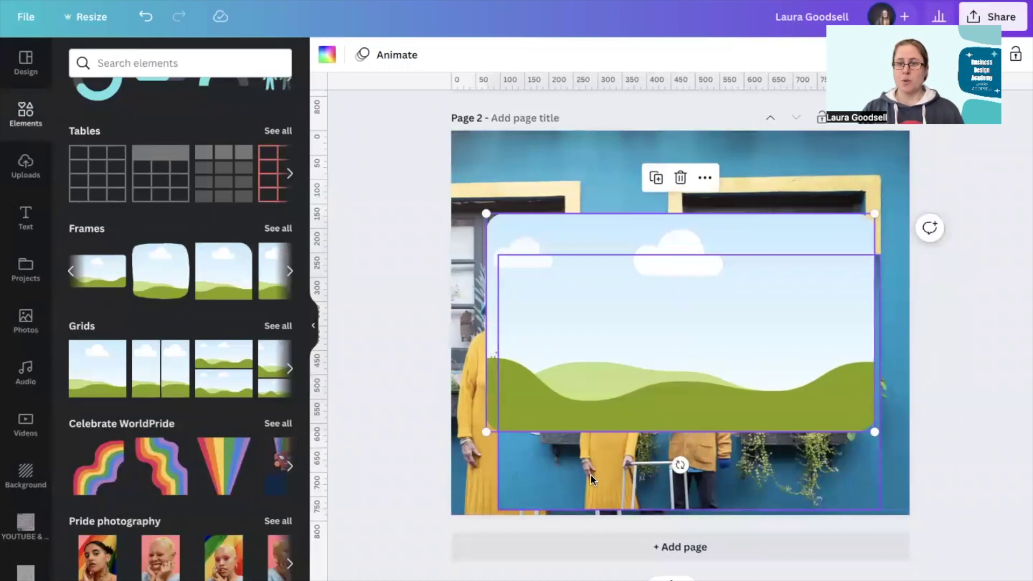
pyautogui.moveTo(591, 475); pyautogui.dragTo(622, 367)
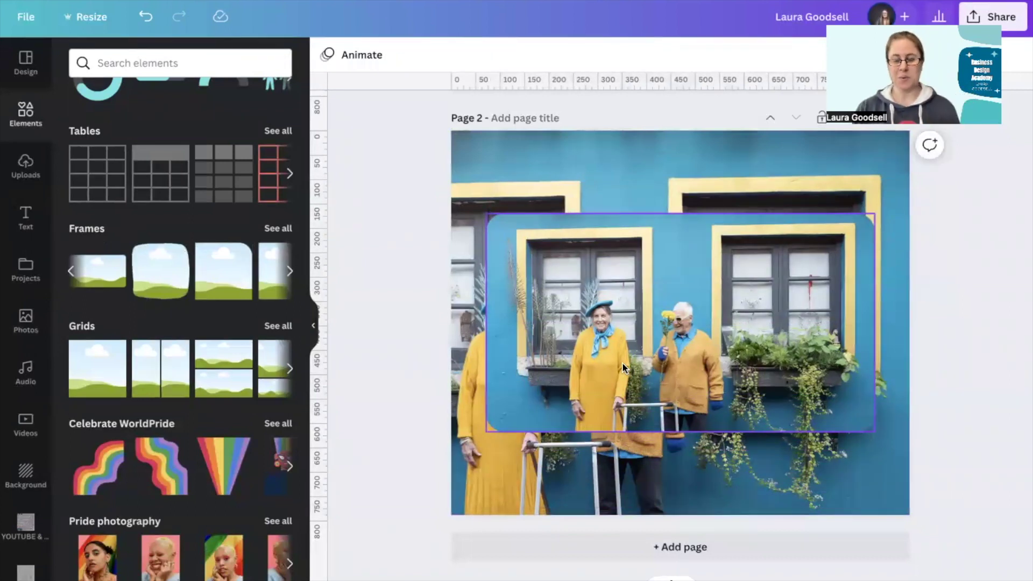
# Enlarge and shift the photo inside the frame until it lines up with the background photo.
pyautogui.click(685, 296)
pyautogui.doubleClick(686, 296)
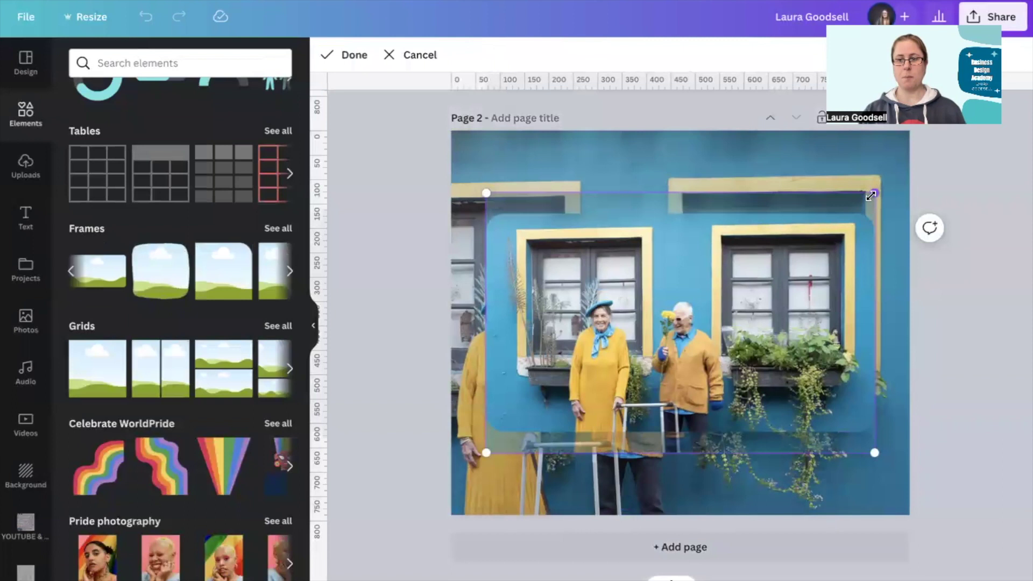
pyautogui.moveTo(874, 193); pyautogui.dragTo(966, 131)
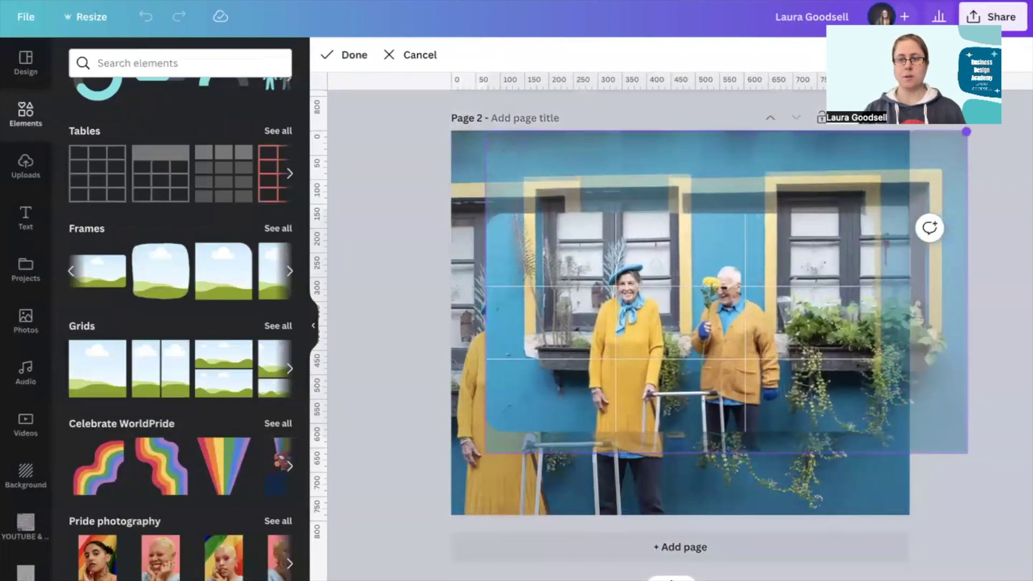
pyautogui.moveTo(803, 158); pyautogui.dragTo(739, 157)
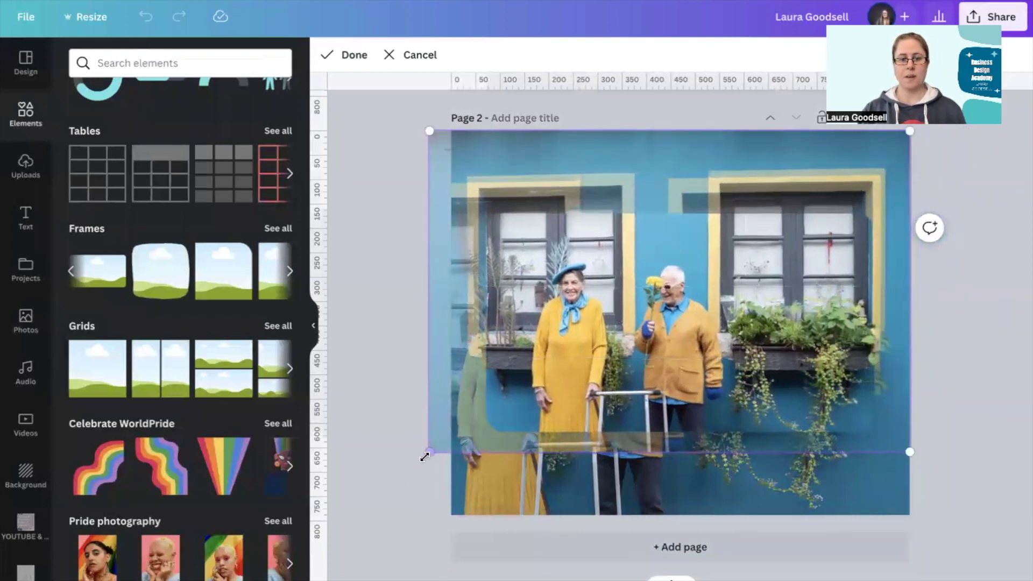
pyautogui.moveTo(430, 450); pyautogui.dragTo(371, 567)
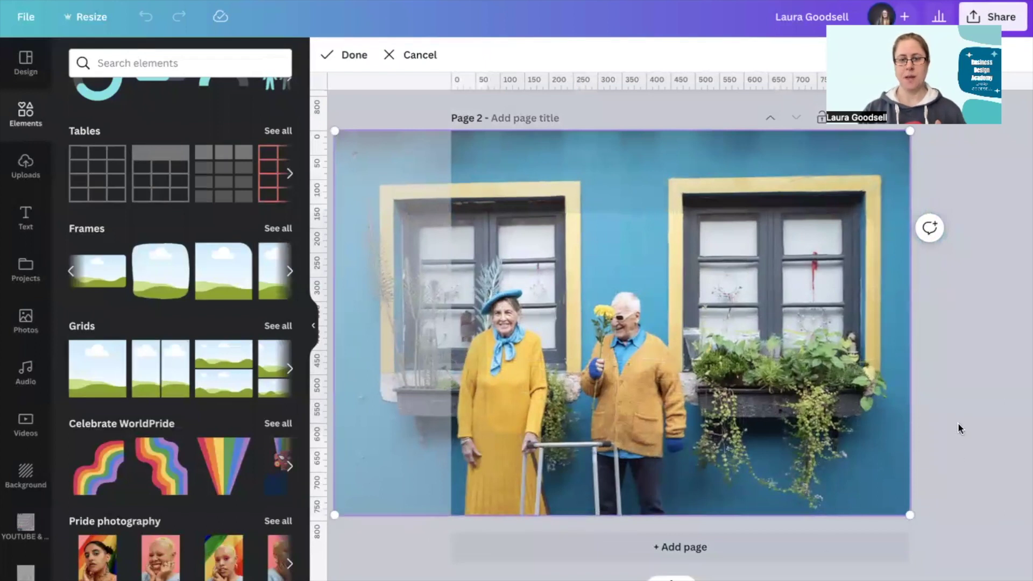
pyautogui.press('Return')
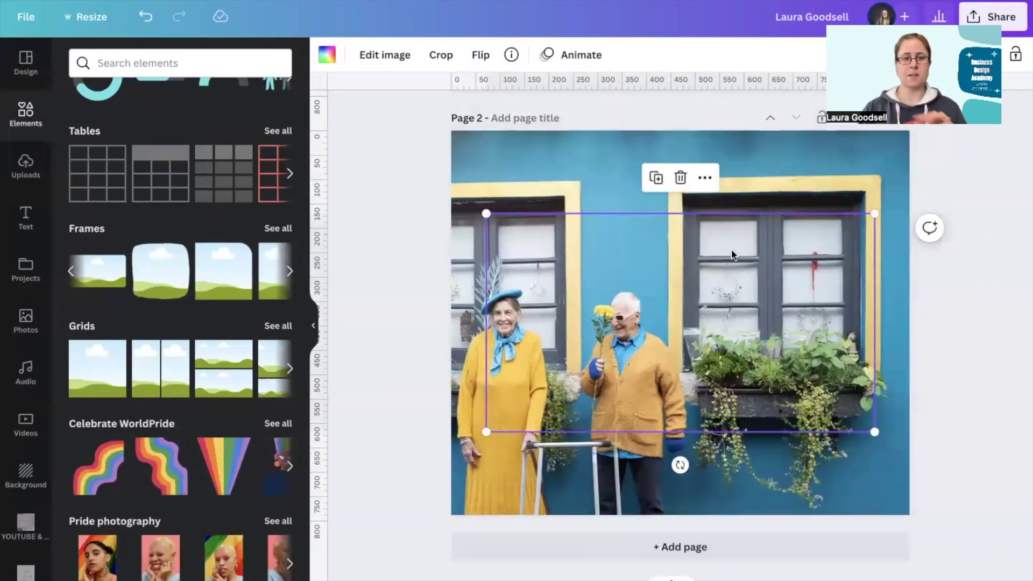
# Open Edit image for the framed photo to show its effects and adjustments.
pyautogui.click(383, 57)
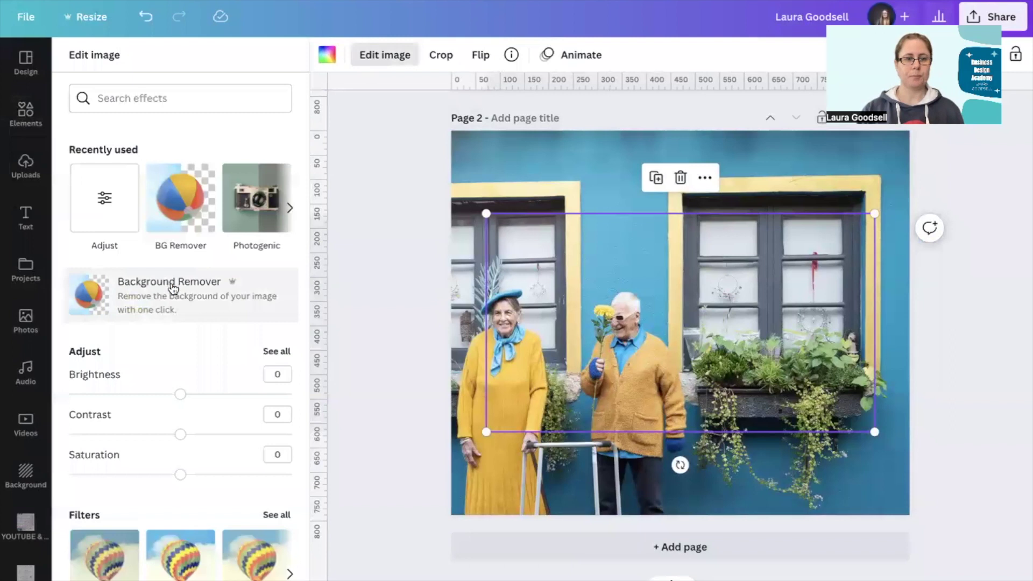
# Blur the framed photo, trying several strengths before settling on a light 14.
pyautogui.scroll(-1, 172, 289)
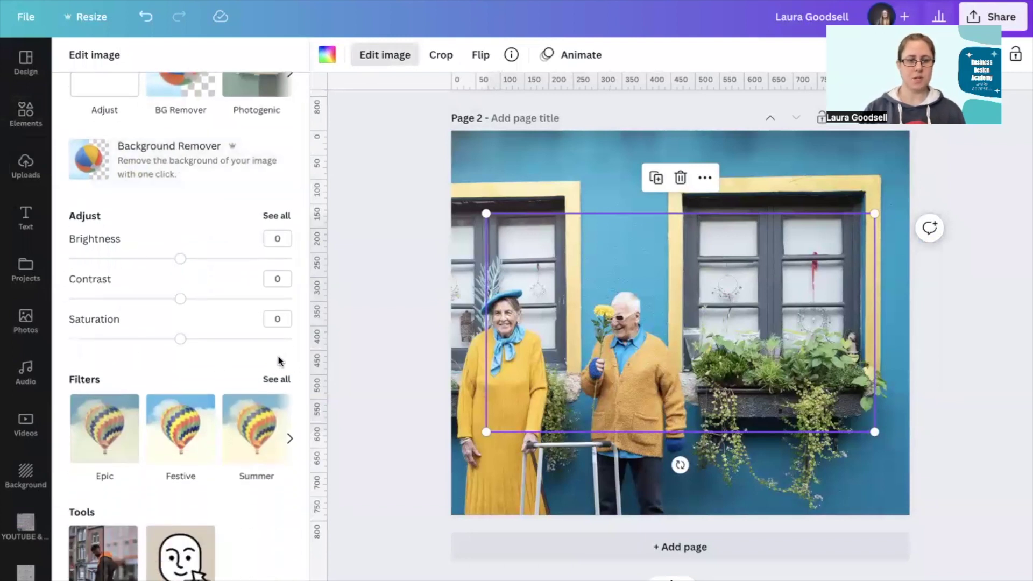
pyautogui.click(277, 216)
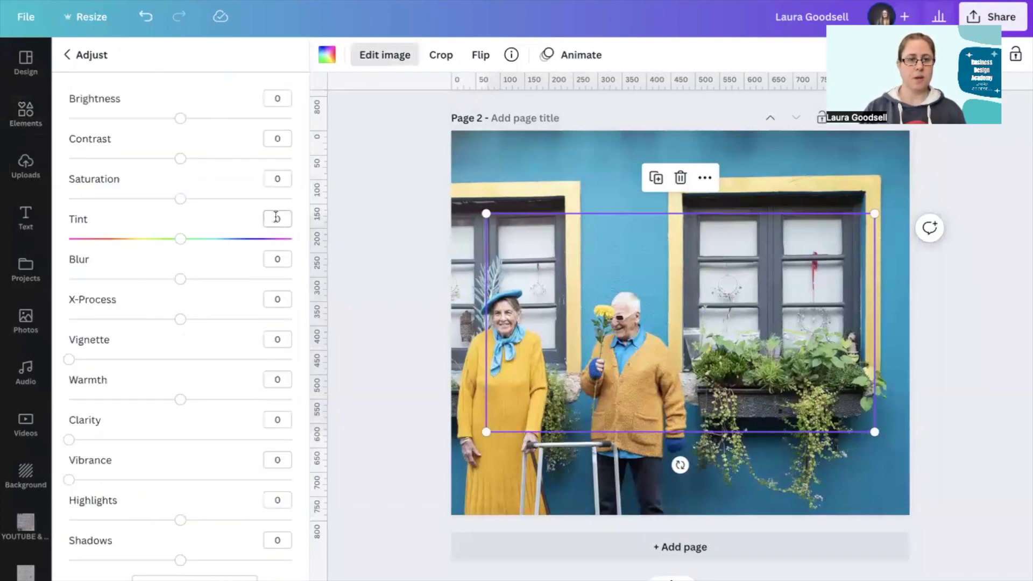
pyautogui.click(202, 280)
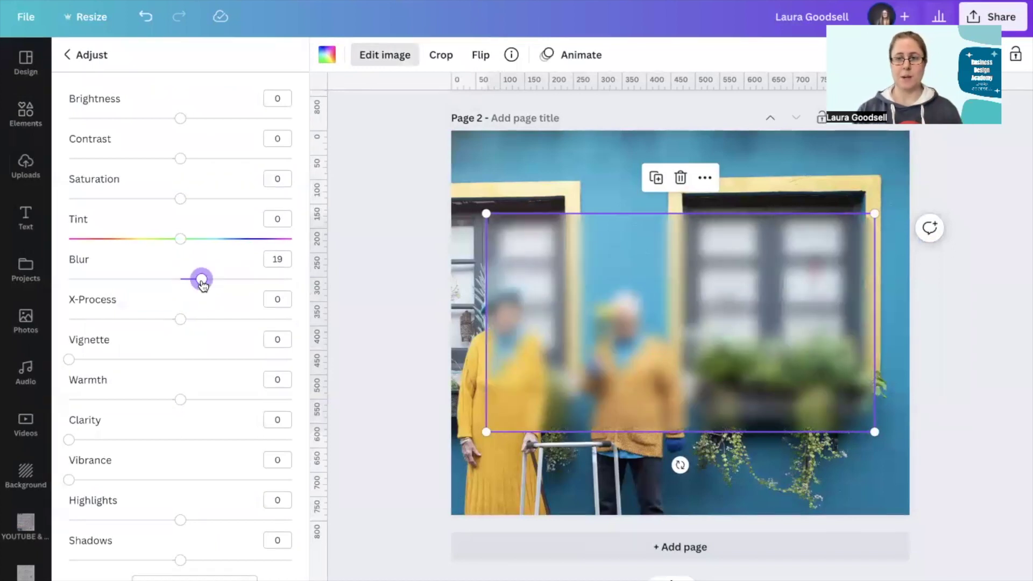
pyautogui.click(275, 279)
pyautogui.click(232, 280)
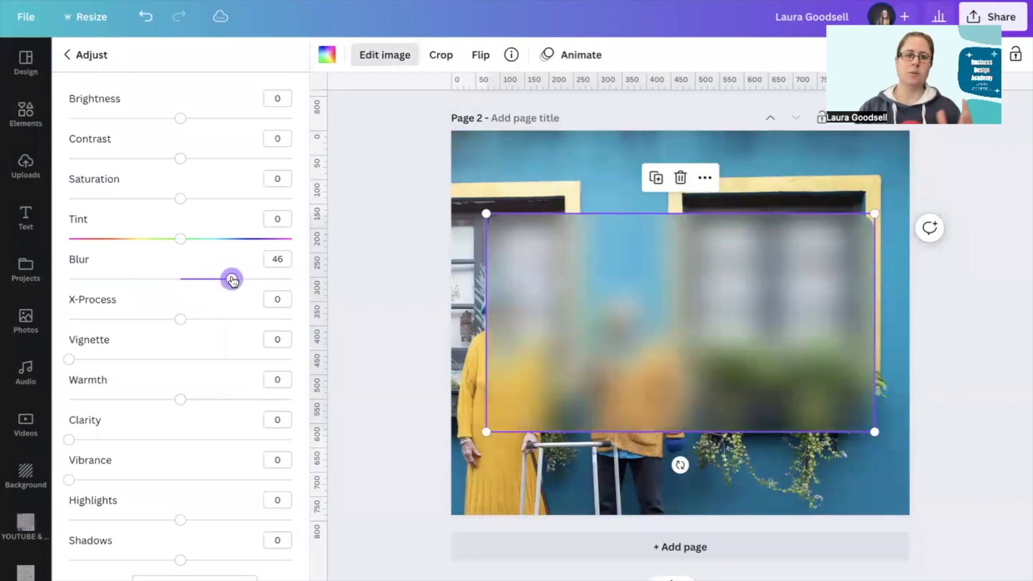
pyautogui.click(208, 280)
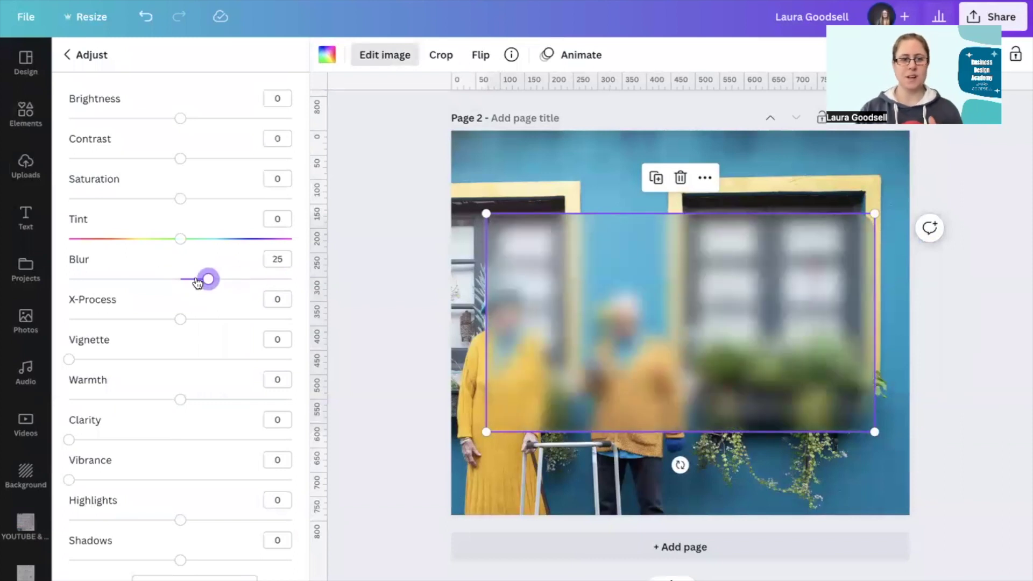
pyautogui.click(196, 279)
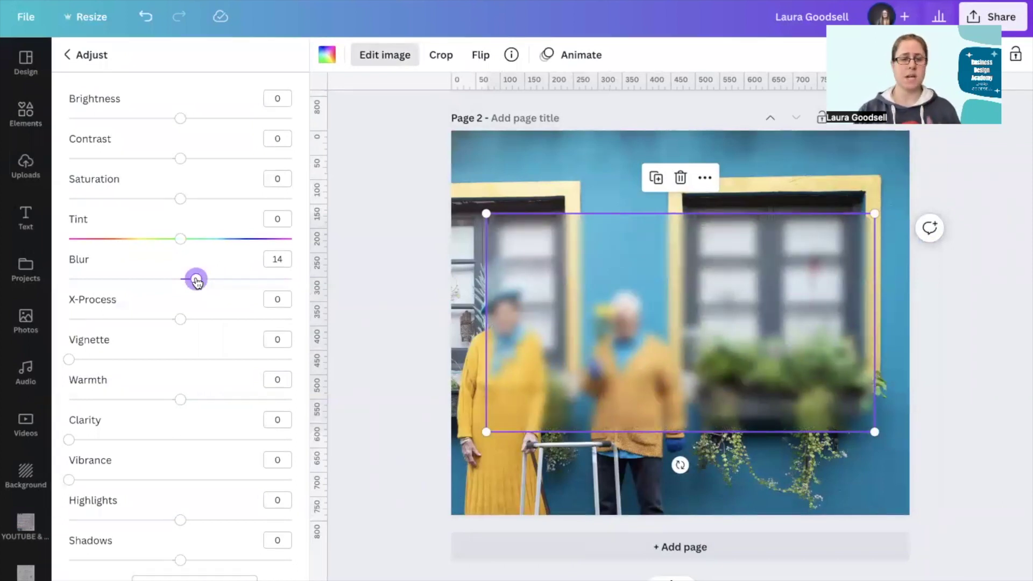
pyautogui.click(418, 301)
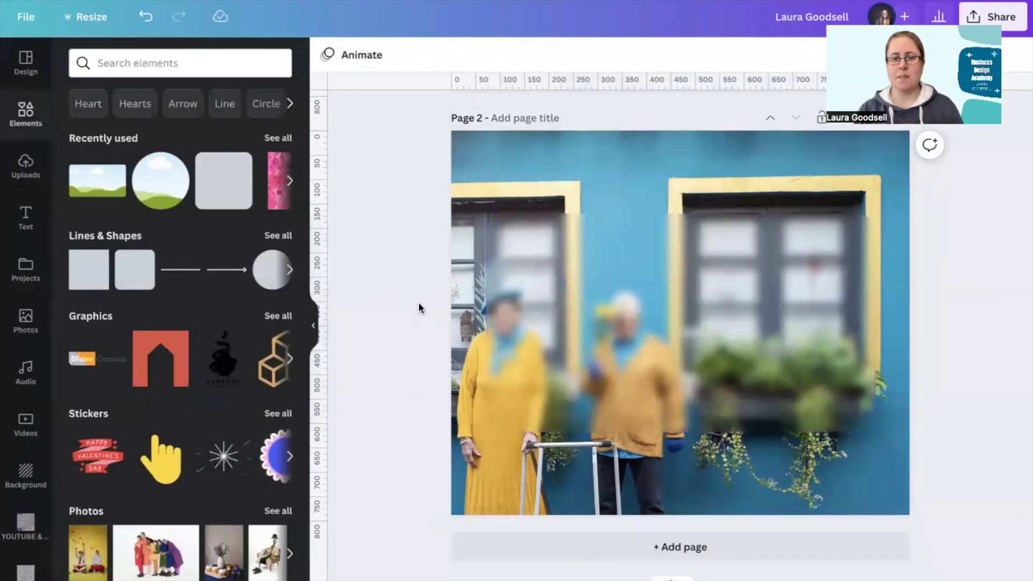
# Raise the framed photo's blur from 14 to 24 and preview the result.
pyautogui.click(560, 324)
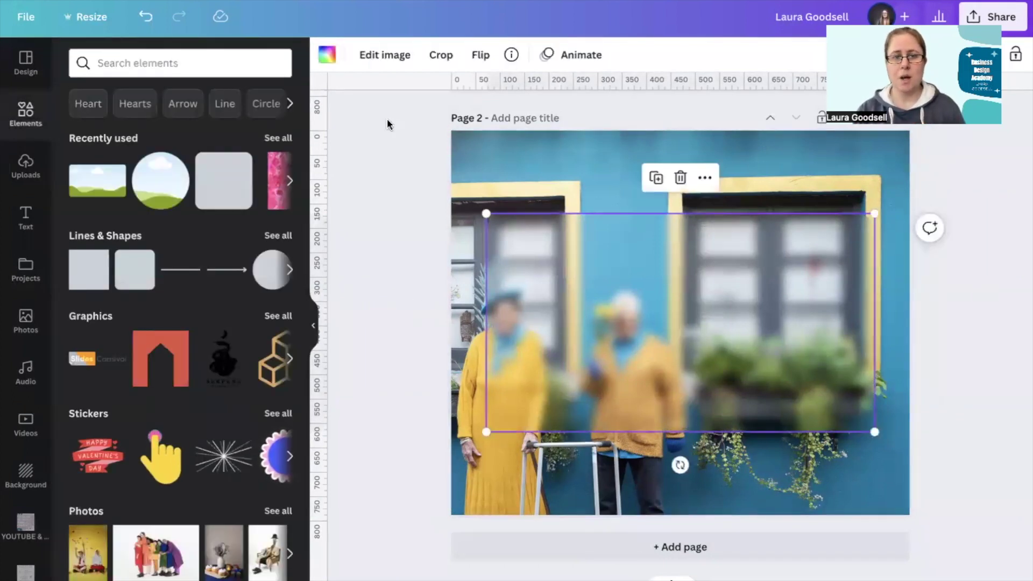
pyautogui.click(376, 58)
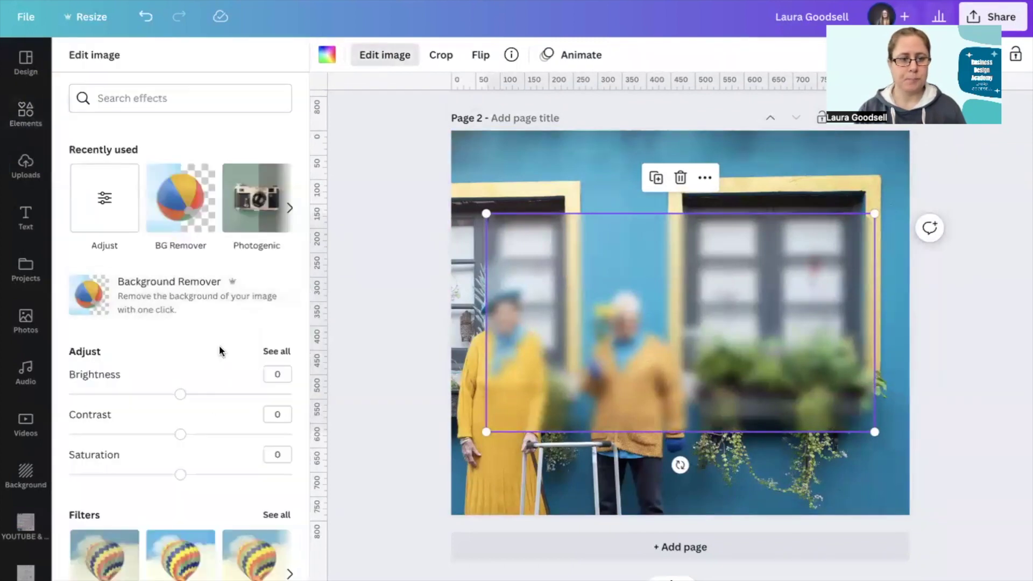
pyautogui.click(282, 353)
pyautogui.moveTo(205, 283); pyautogui.dragTo(207, 284)
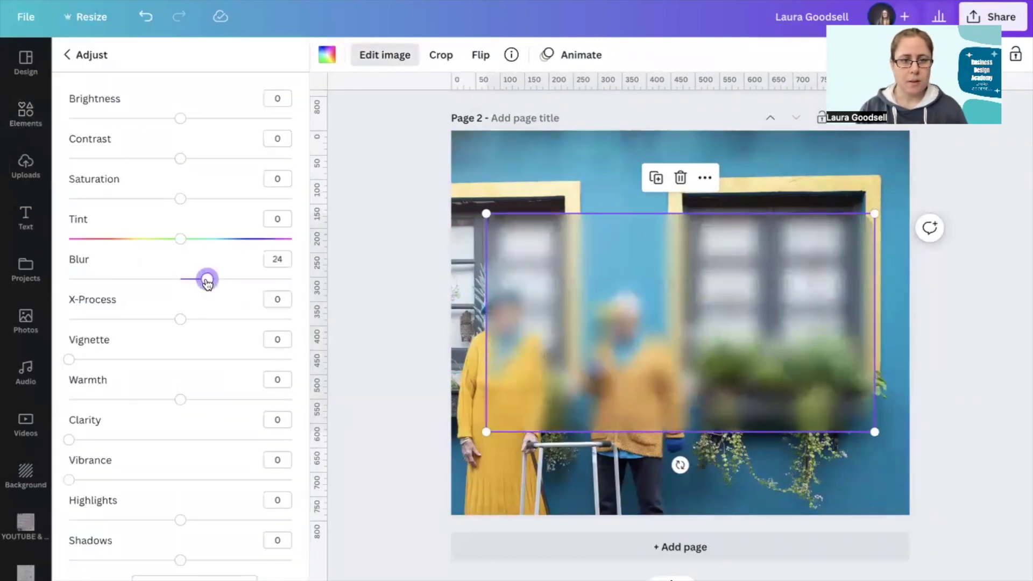
pyautogui.click(360, 308)
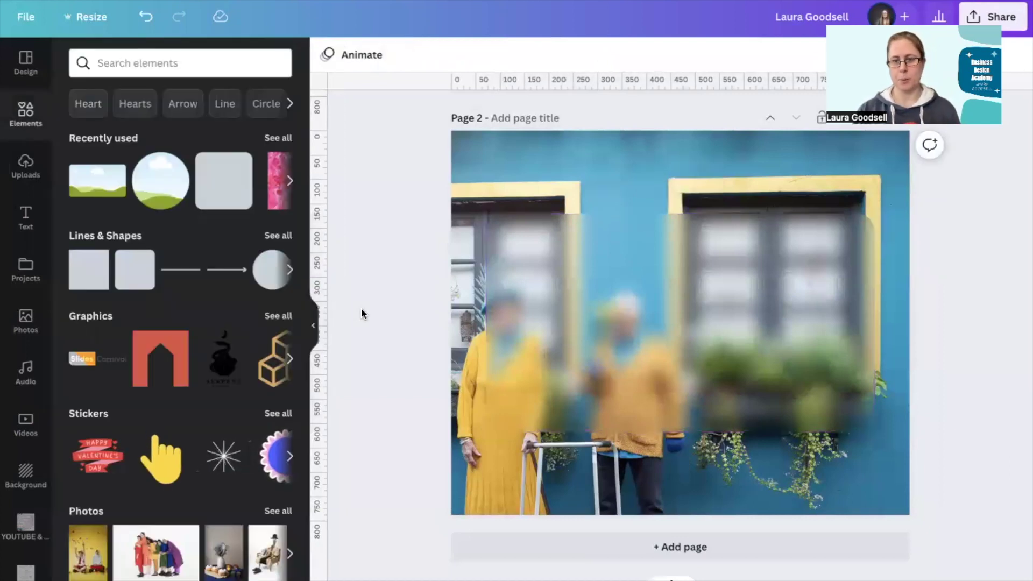
# Nudge the blurred panel slightly right and down, then fill the frame with white from Document Colors.
pyautogui.click(705, 334)
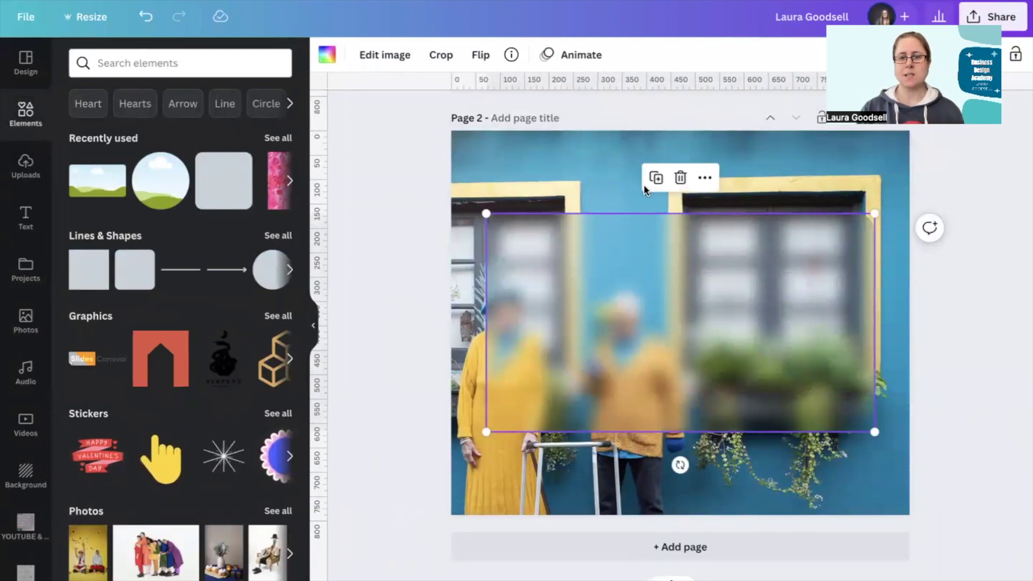
pyautogui.hotkey('shift', 'Right')
pyautogui.hotkey('shift', 'Down')
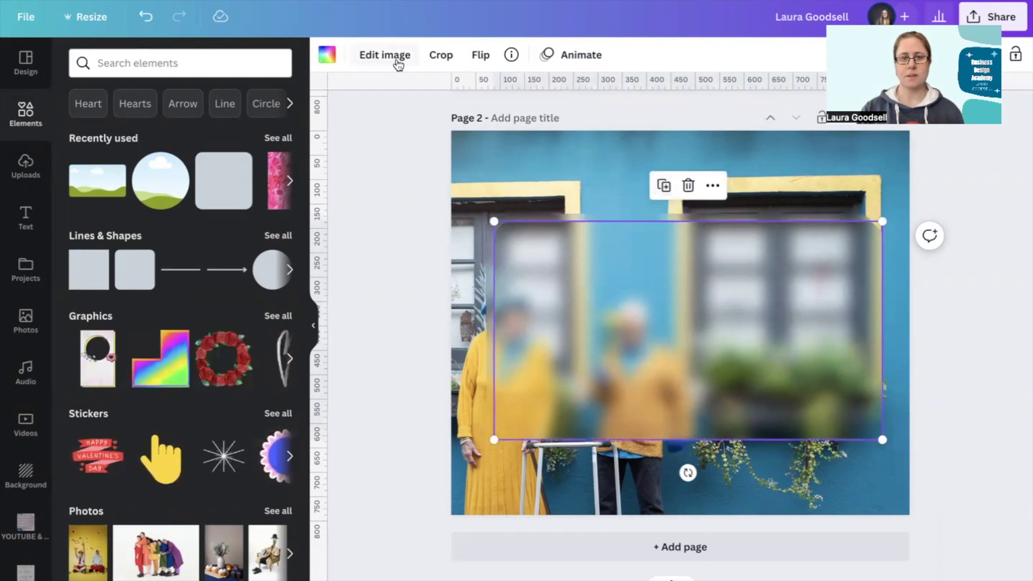
pyautogui.click(326, 56)
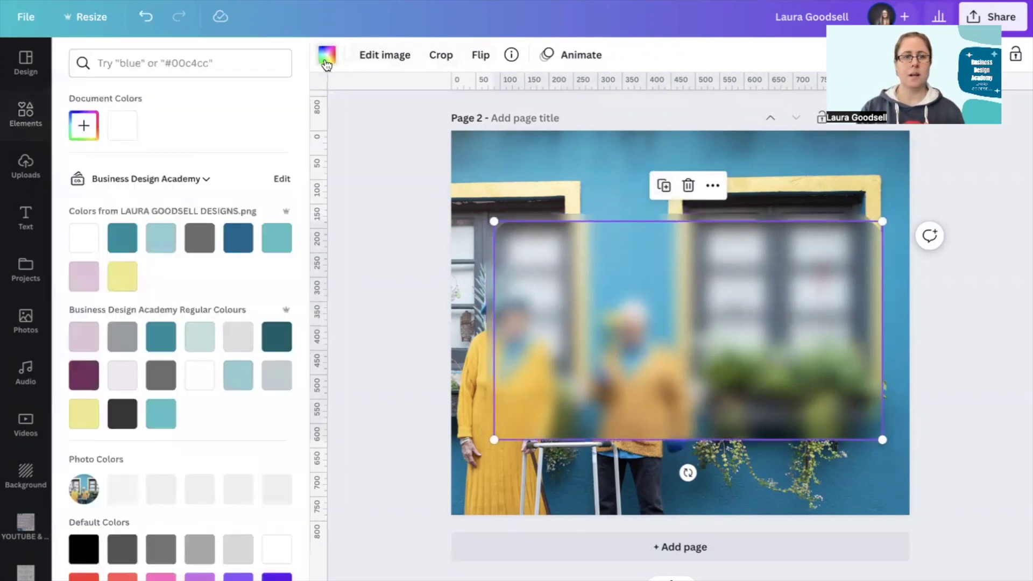
pyautogui.click(124, 127)
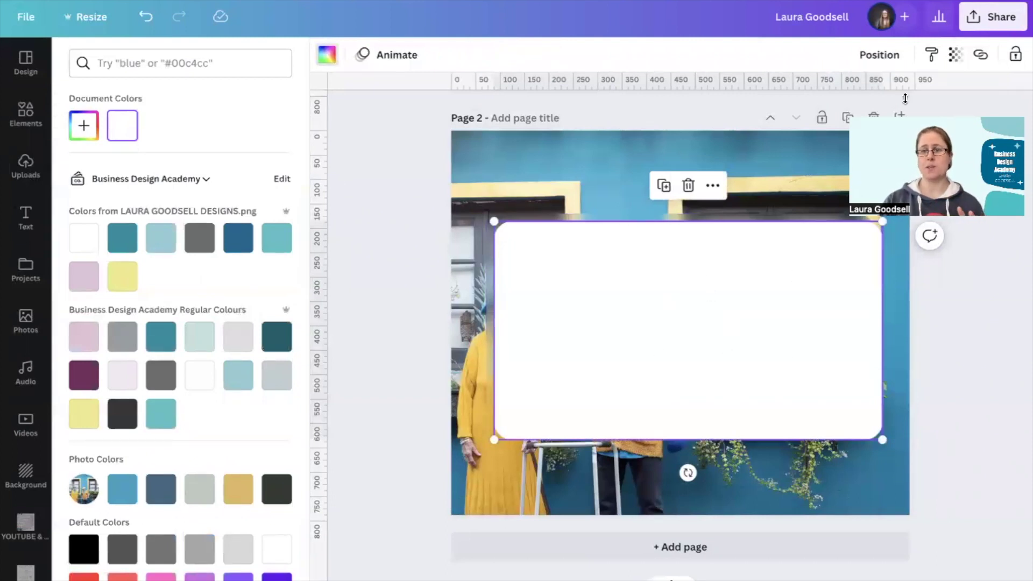
# Set the white panel's transparency to 37.
pyautogui.click(954, 56)
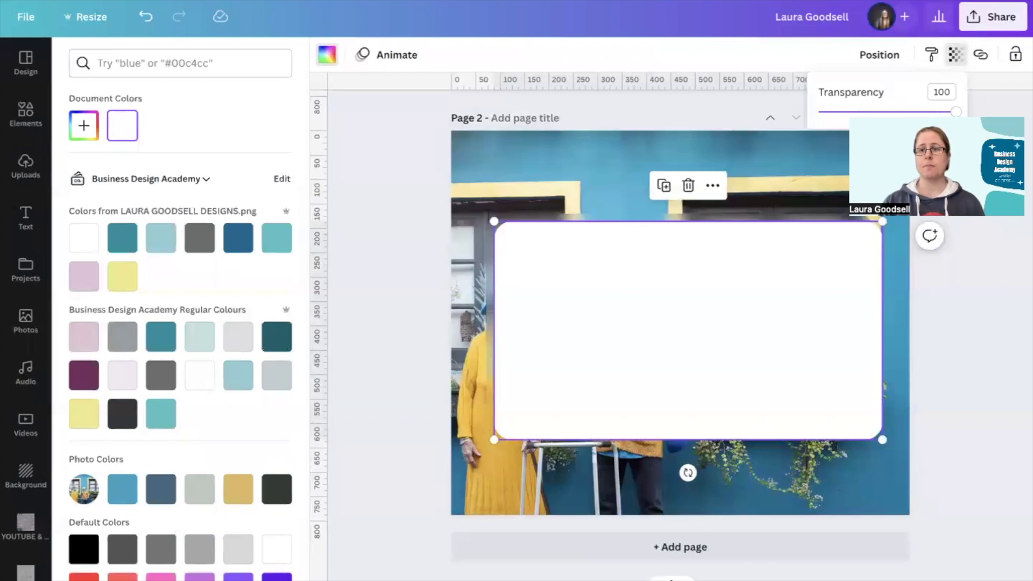
pyautogui.click(887, 112)
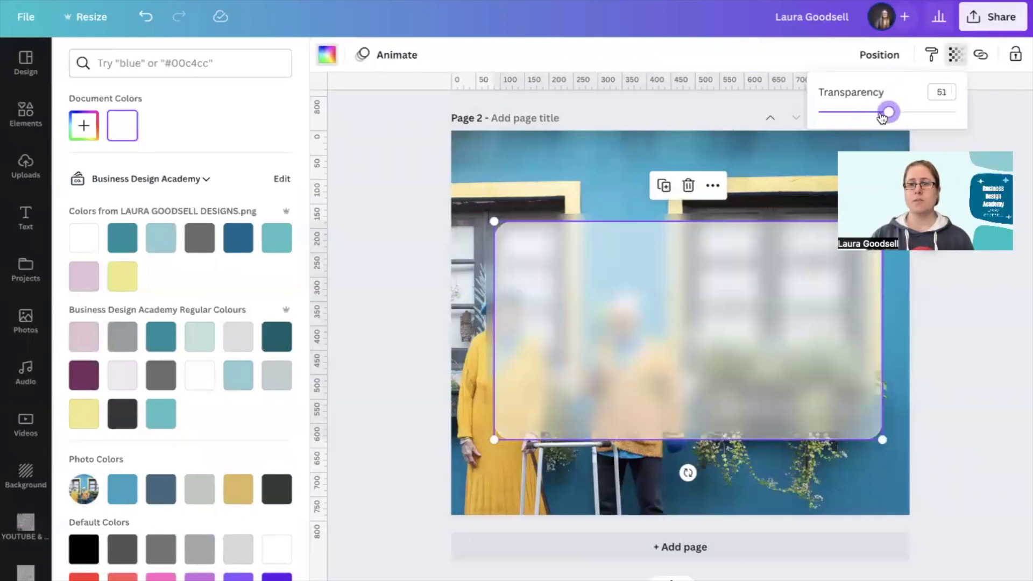
pyautogui.moveTo(887, 115)
pyautogui.mouseDown()
pyautogui.moveTo(804, 117)
pyautogui.moveTo(870, 110)
pyautogui.mouseUp()
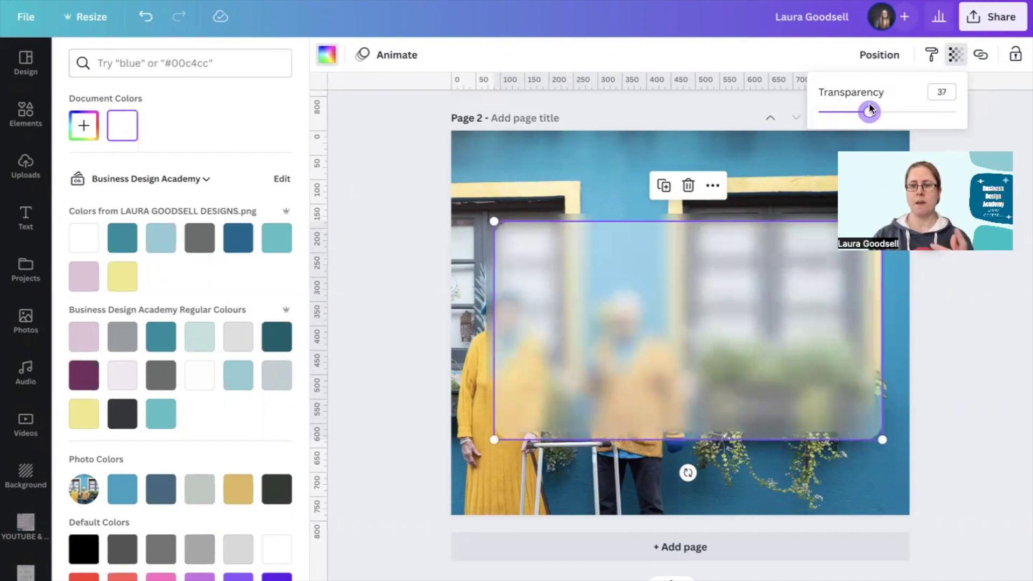
# Shift the frosted-glass panel slightly left and up so it sits centred on the background photo.
pyautogui.click(371, 330)
pyautogui.click(371, 330)
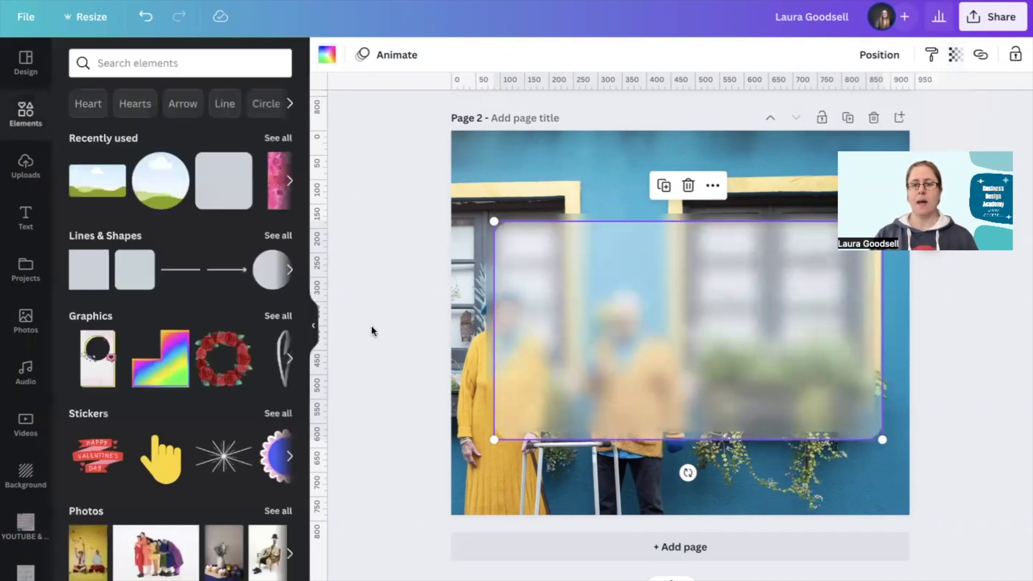
pyautogui.click(370, 329)
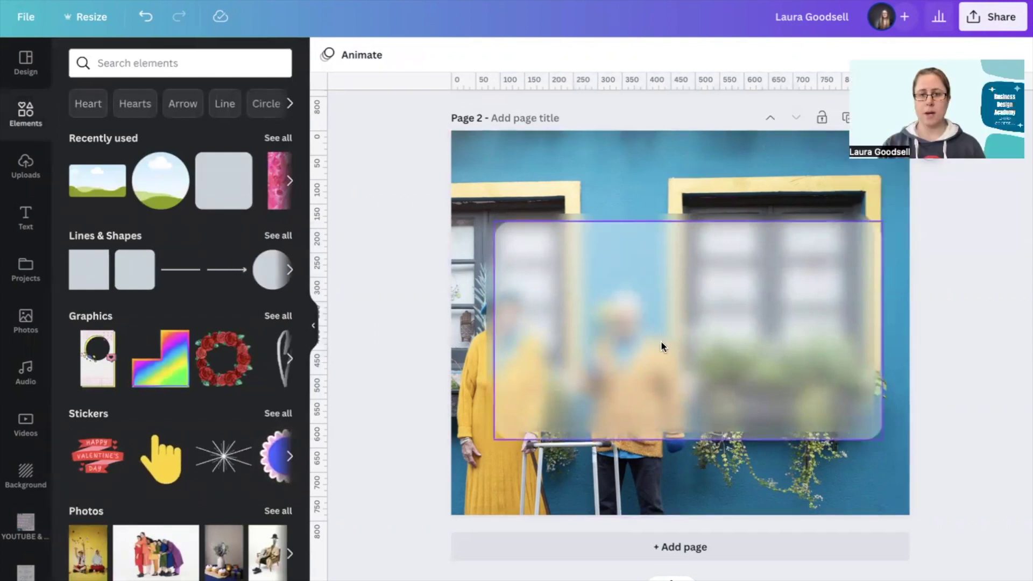
pyautogui.click(683, 326)
pyautogui.moveTo(682, 326); pyautogui.dragTo(674, 325)
pyautogui.click(385, 375)
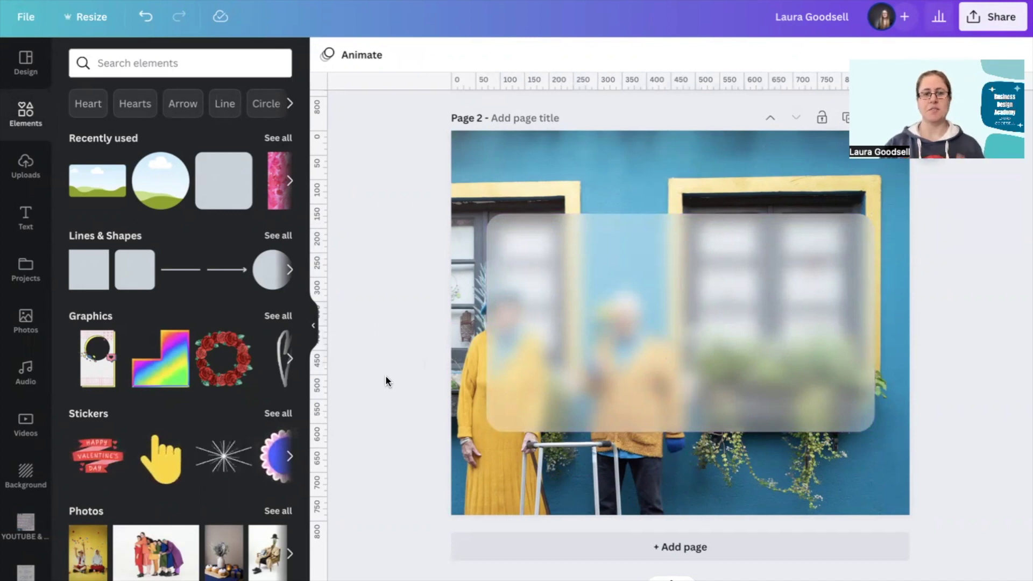
# Add a circle frame, shrink it, and place it in the frosted panel's top-left corner.
pyautogui.click(161, 181)
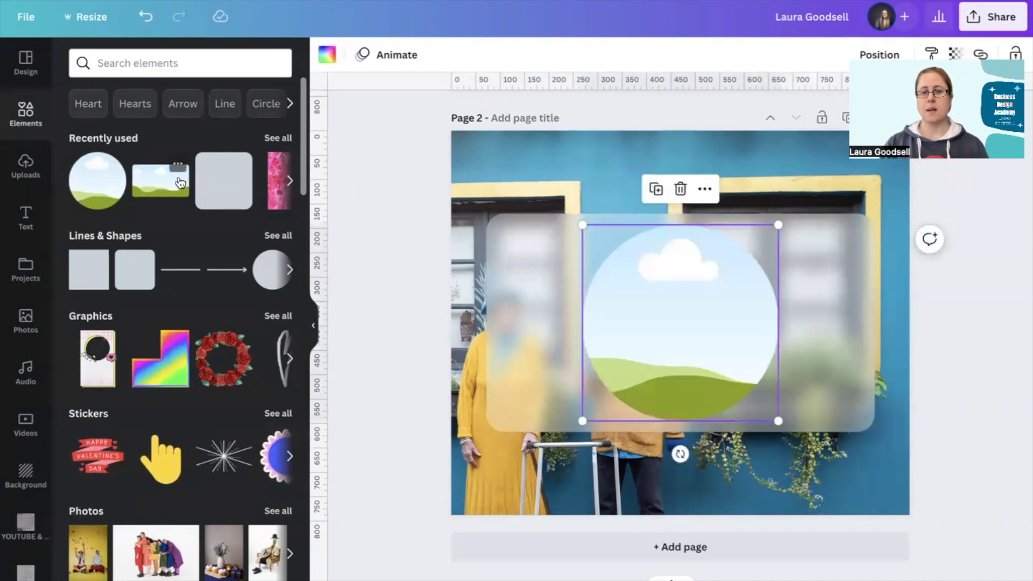
pyautogui.moveTo(778, 421); pyautogui.dragTo(648, 292)
pyautogui.moveTo(608, 256); pyautogui.dragTo(534, 261)
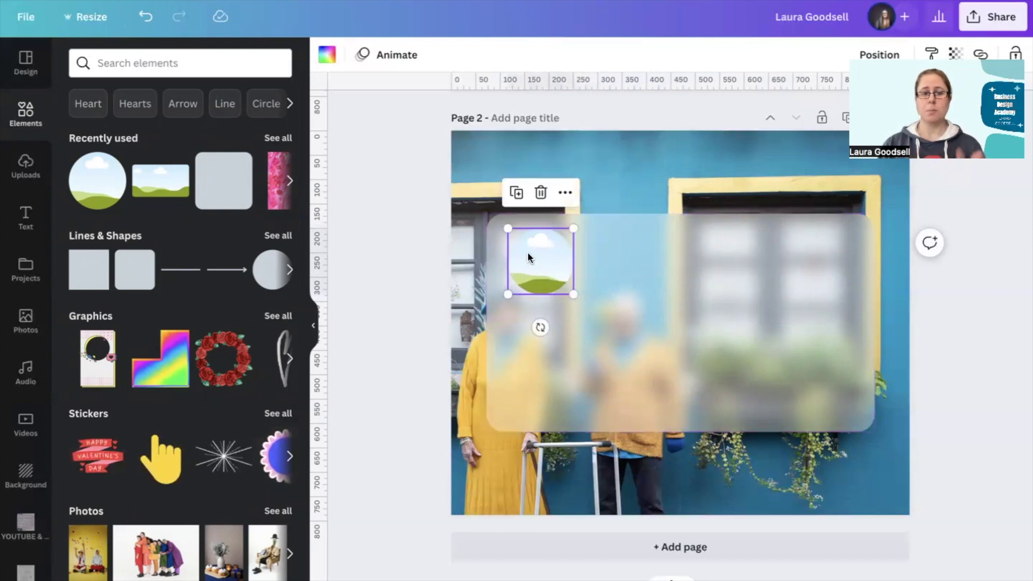
# Fill the circle frame with the orchid portrait stock photo and adjust its crop.
pyautogui.click(25, 318)
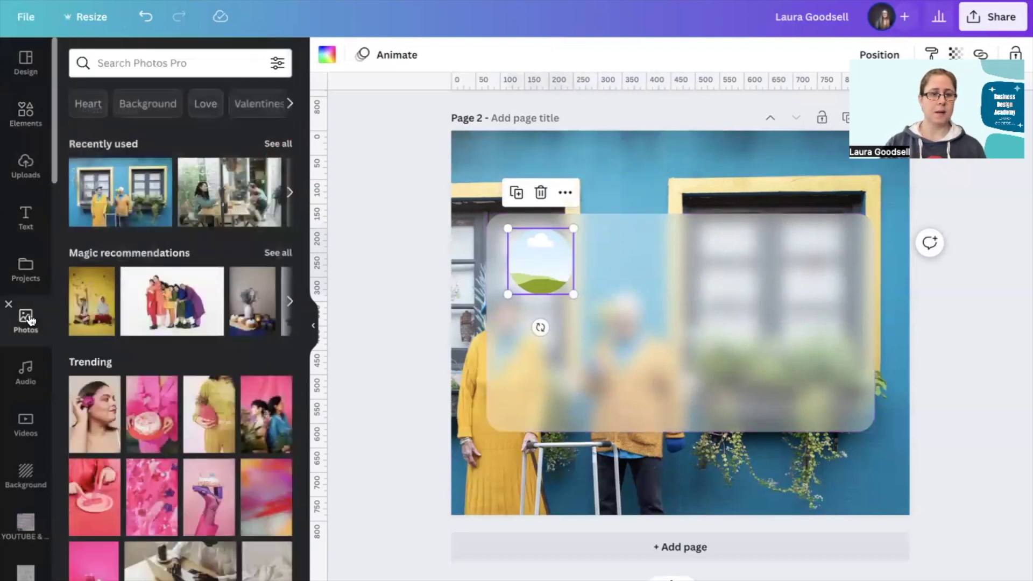
pyautogui.click(101, 419)
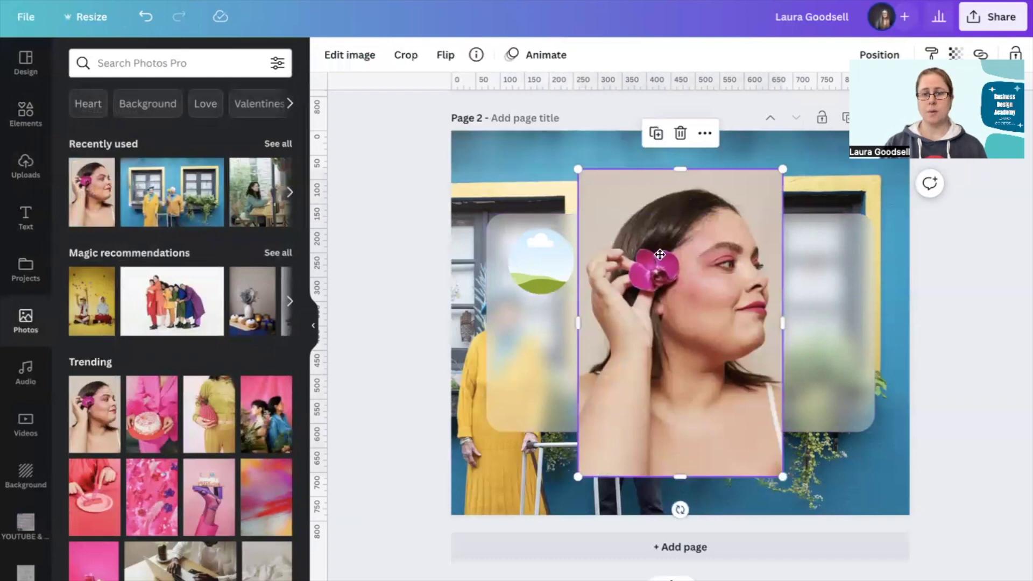
pyautogui.moveTo(660, 255); pyautogui.dragTo(542, 277)
pyautogui.doubleClick(542, 262)
pyautogui.click(391, 292)
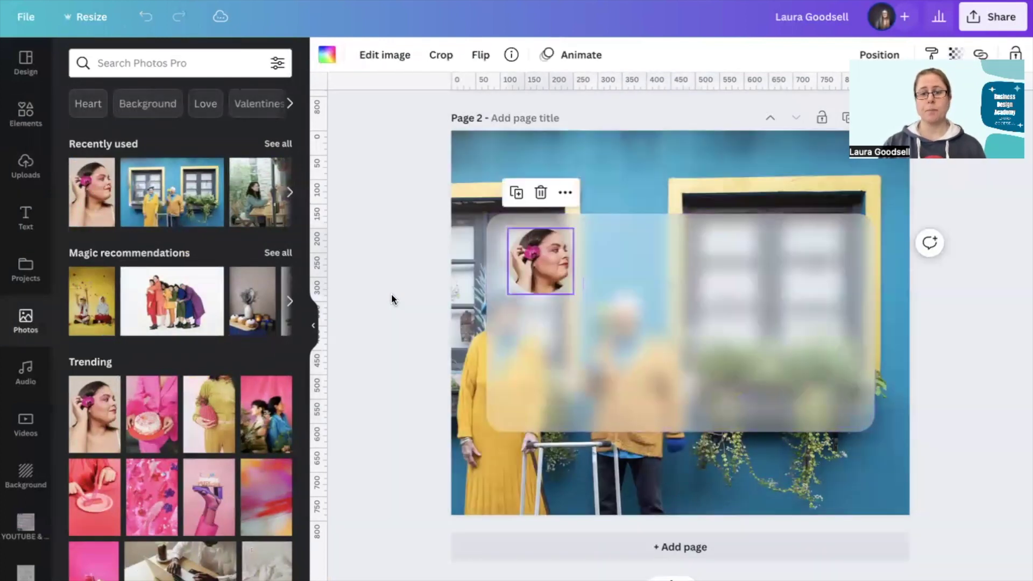
pyautogui.click(392, 294)
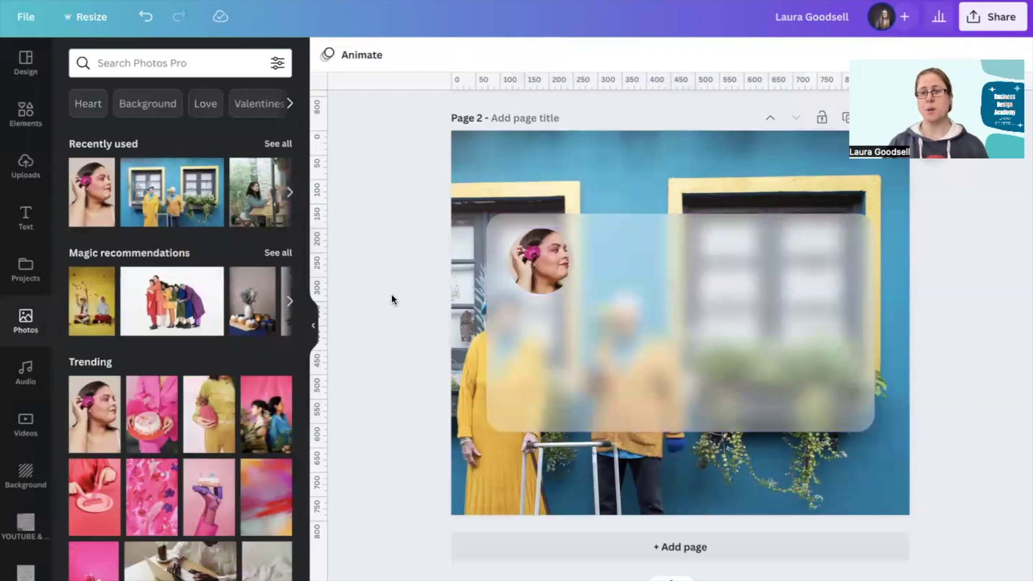